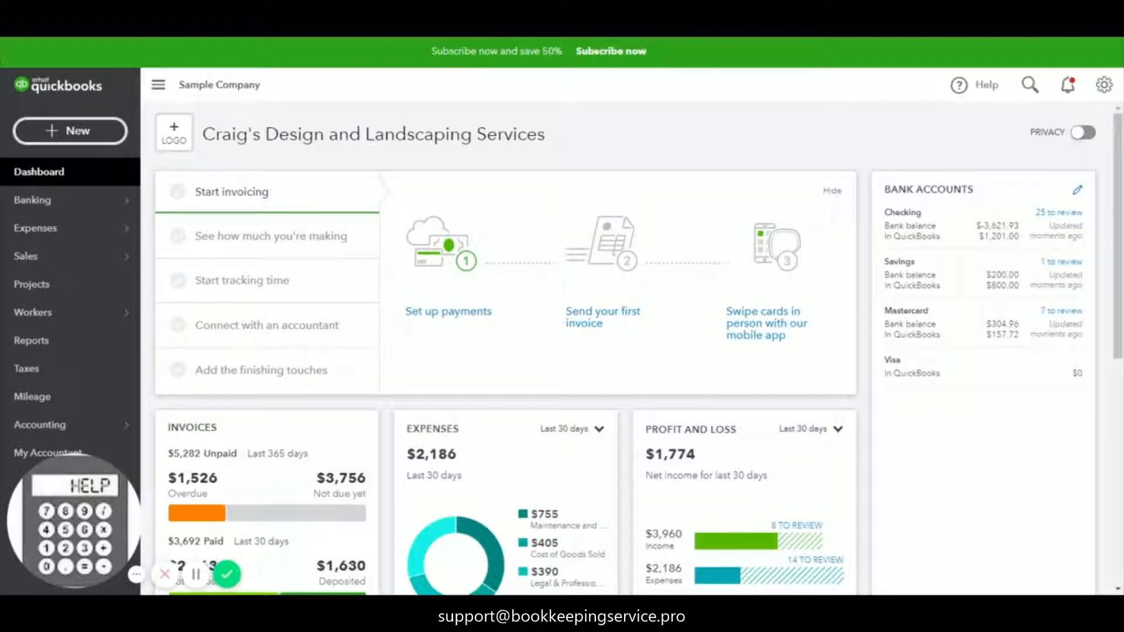
- Start a new bill and choose Bob's Burger Joint as its vendor
{"action": "left_click", "coordinate": [72, 134]}
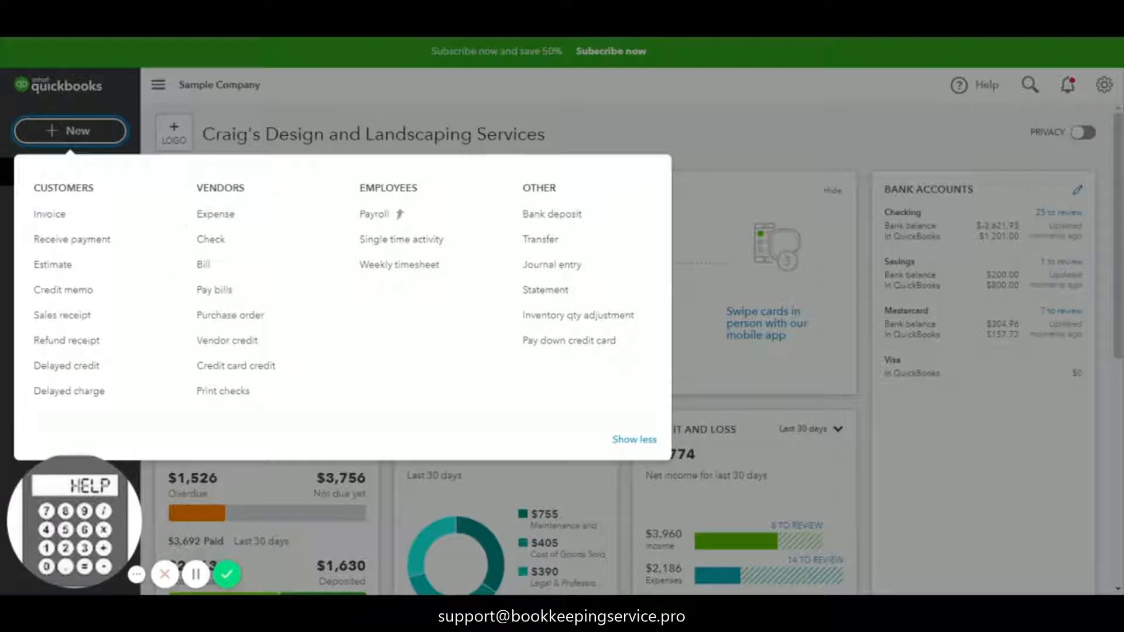
{"action": "left_click", "coordinate": [204, 265]}
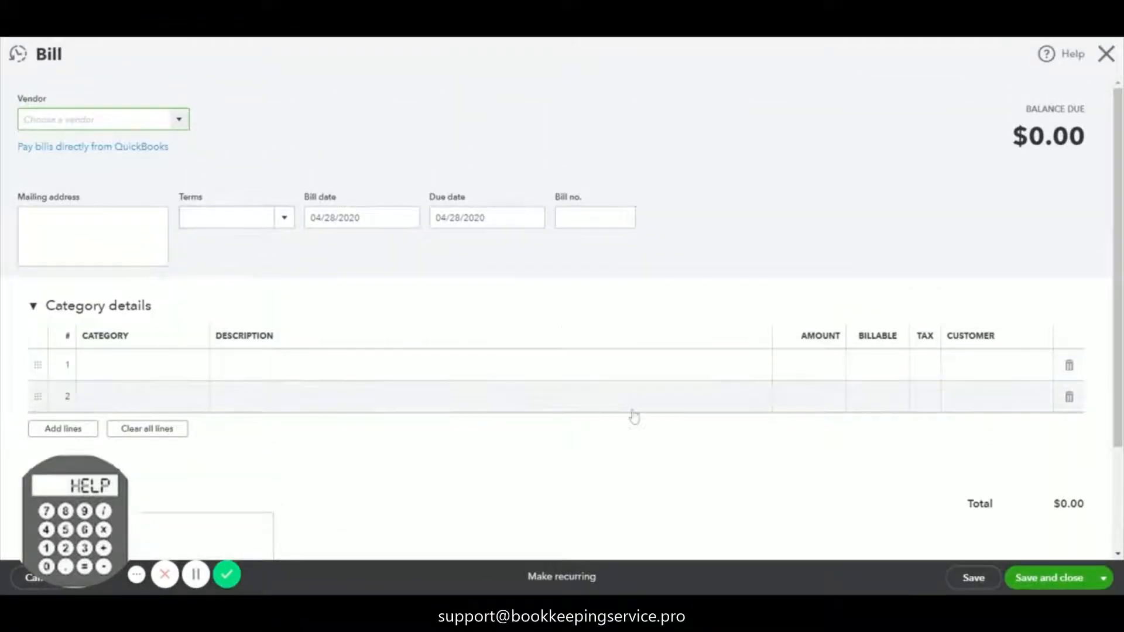
{"action": "left_click", "coordinate": [178, 120]}
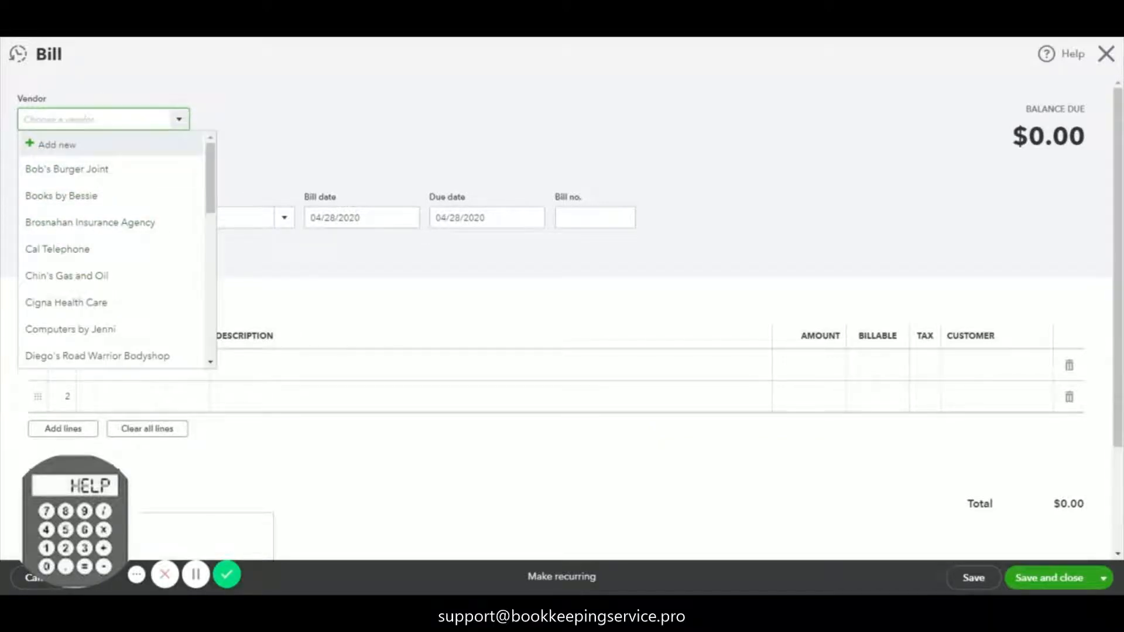
{"action": "type", "text": "bob"}
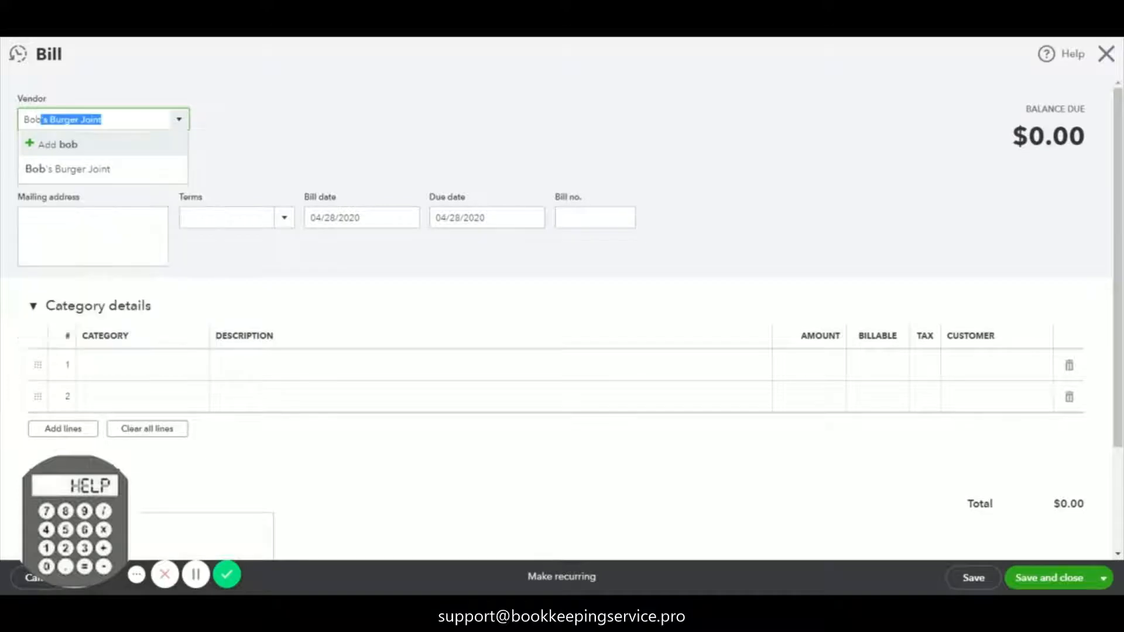
{"action": "left_click", "coordinate": [97, 170]}
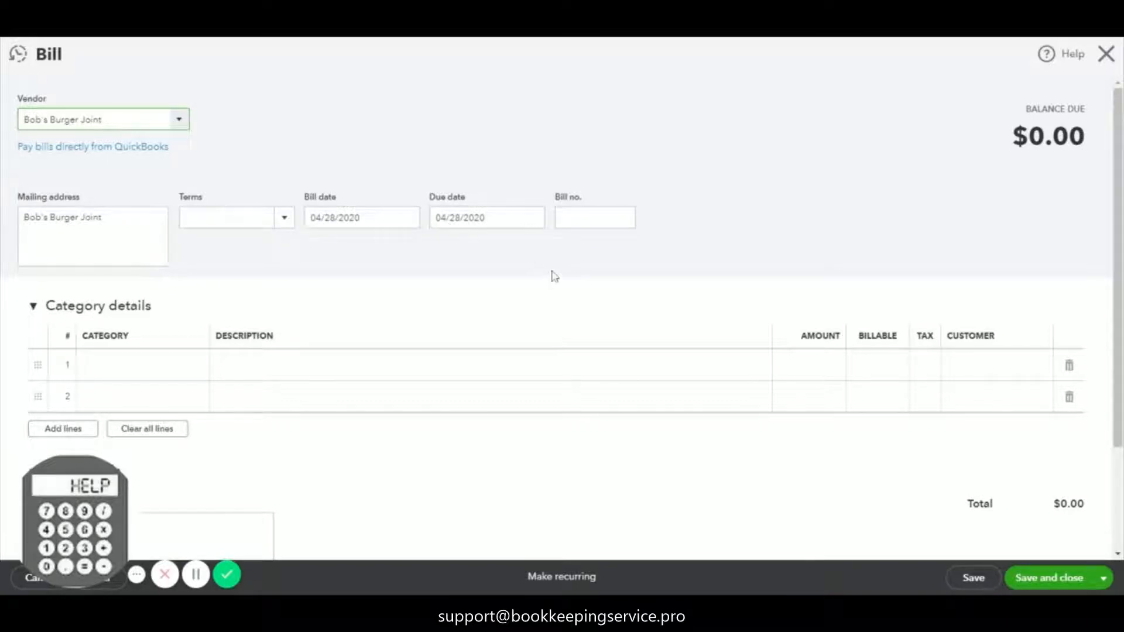
- Examine the bill number, category details, memo and attachment areas of the bill form
{"action": "left_click", "coordinate": [576, 219]}
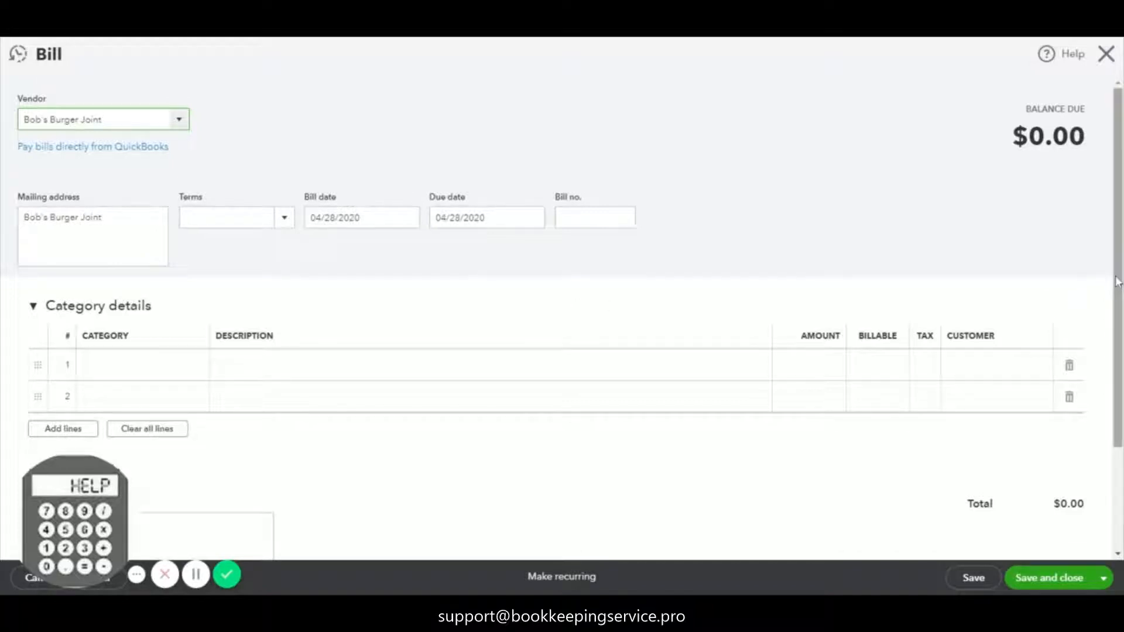
{"action": "left_click_drag", "start_coordinate": [1118, 282], "coordinate": [1115, 390]}
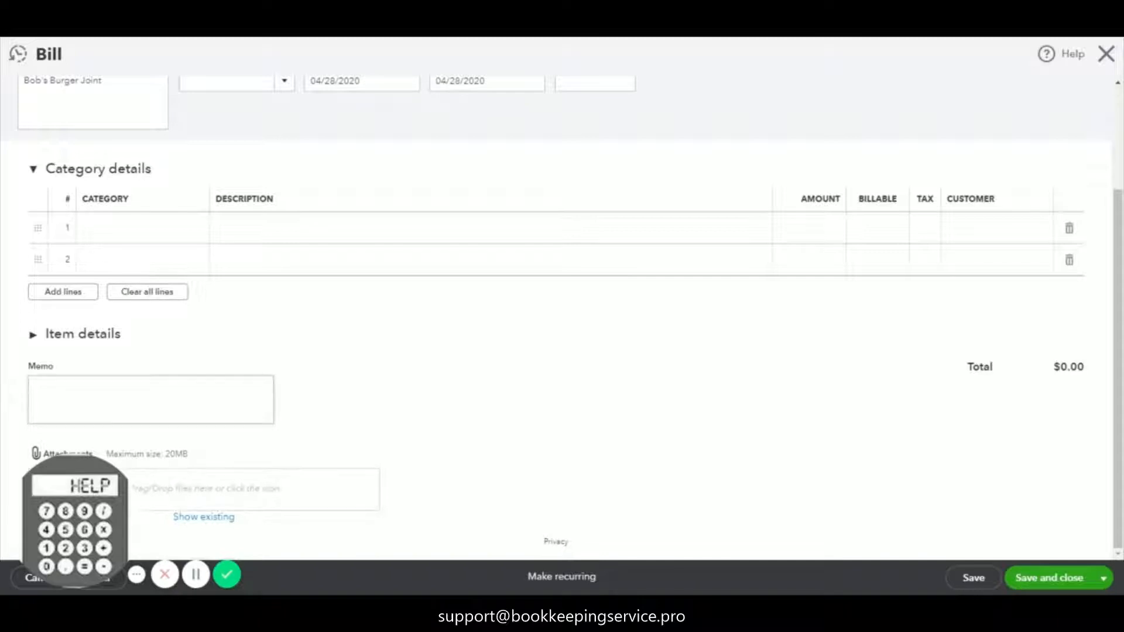
{"action": "left_click", "coordinate": [243, 405]}
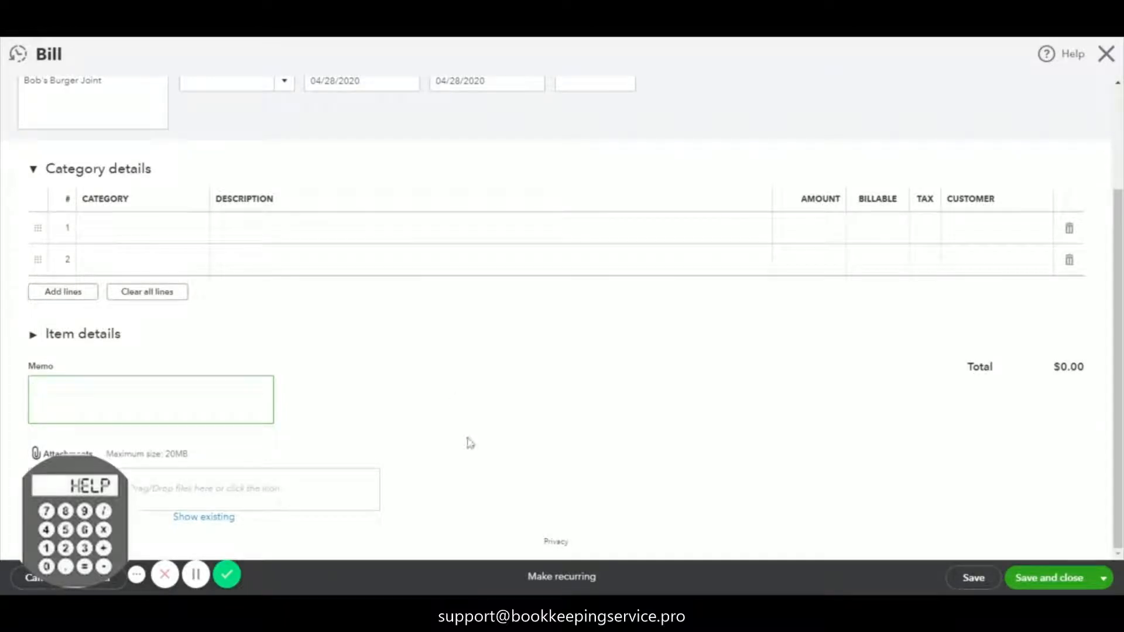
- Turn the Bob's Burger Joint bill into a recurring template and review its start date and end options
{"action": "left_click", "coordinate": [557, 577]}
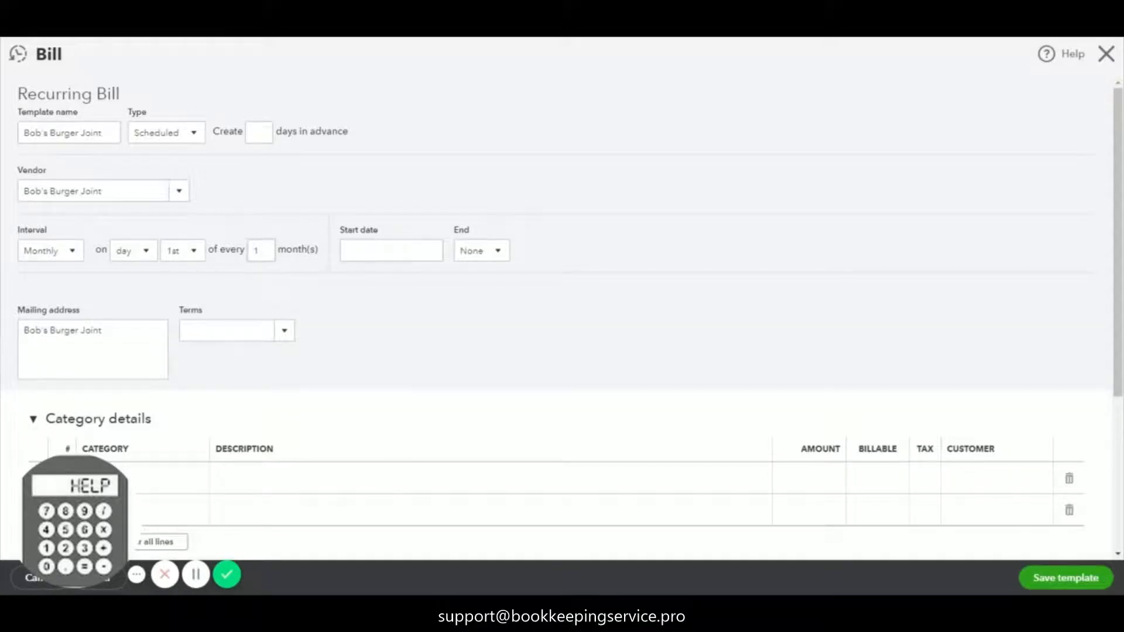
{"action": "left_click", "coordinate": [430, 251]}
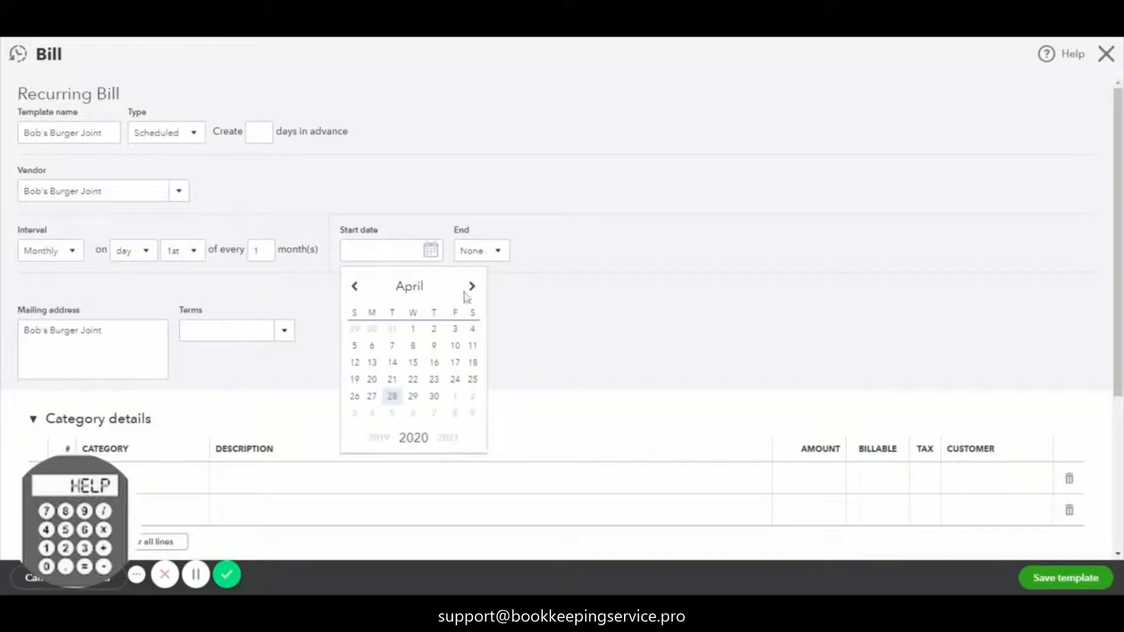
{"action": "left_click", "coordinate": [544, 276]}
{"action": "left_click", "coordinate": [501, 254]}
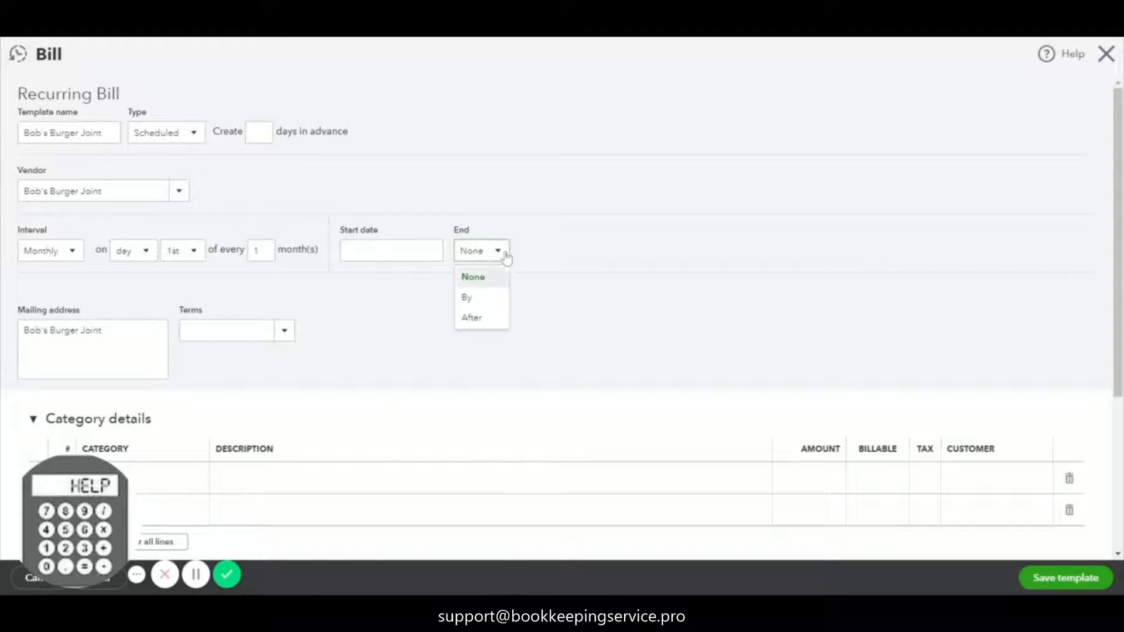
{"action": "left_click", "coordinate": [546, 263]}
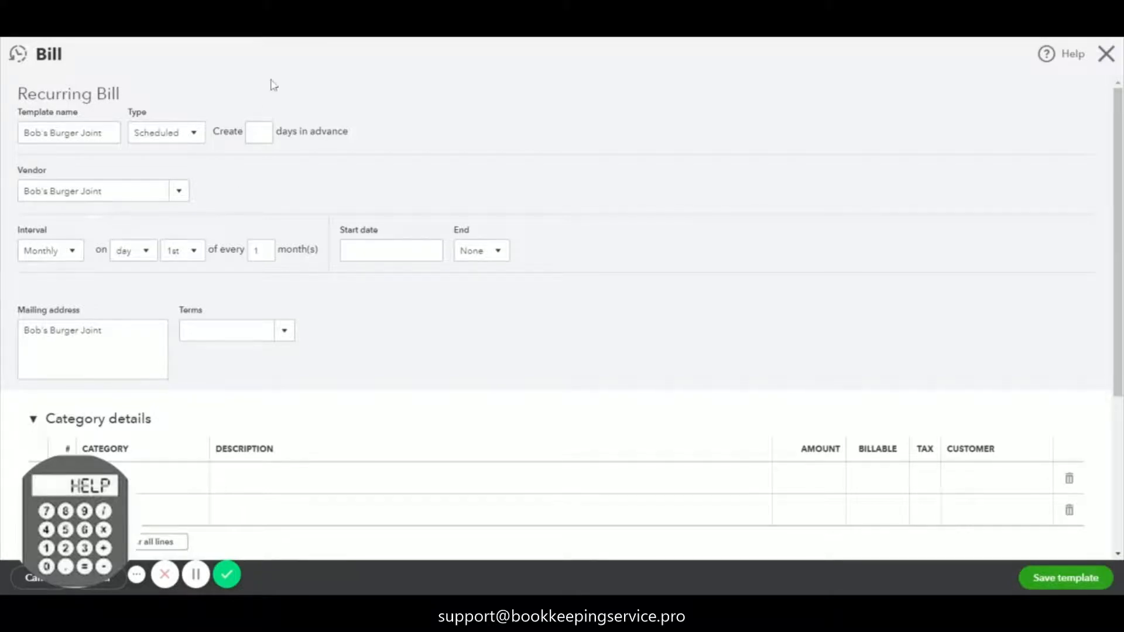
- Set the recurring bill template's type to Reminder and review its days-before-transaction field
{"action": "left_click", "coordinate": [258, 132]}
{"action": "left_click", "coordinate": [203, 134]}
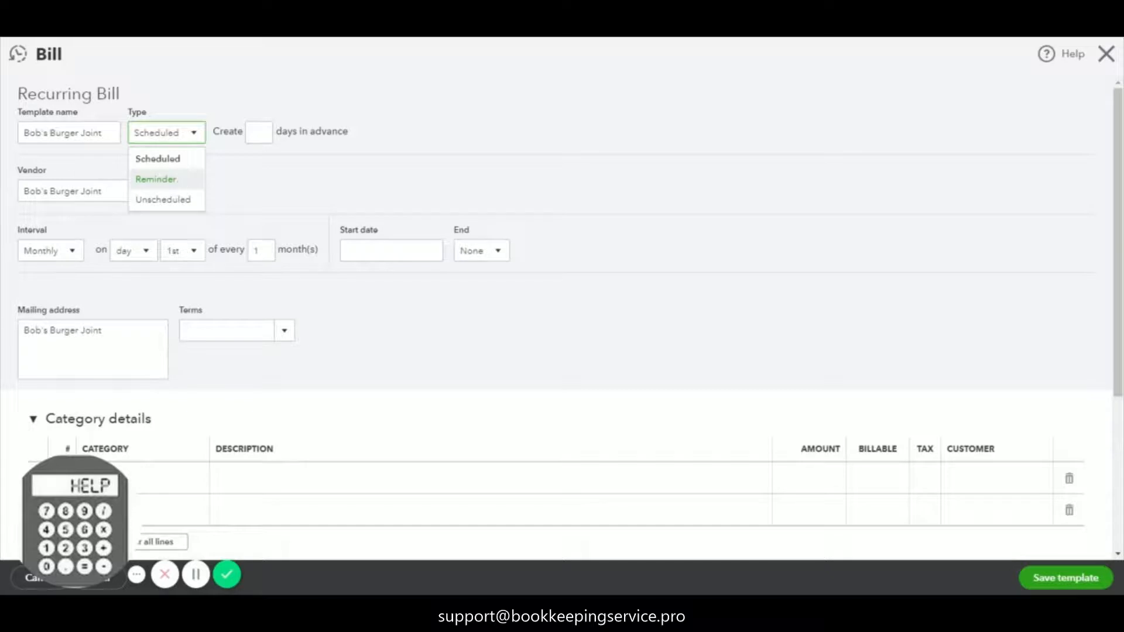
{"action": "left_click", "coordinate": [156, 179]}
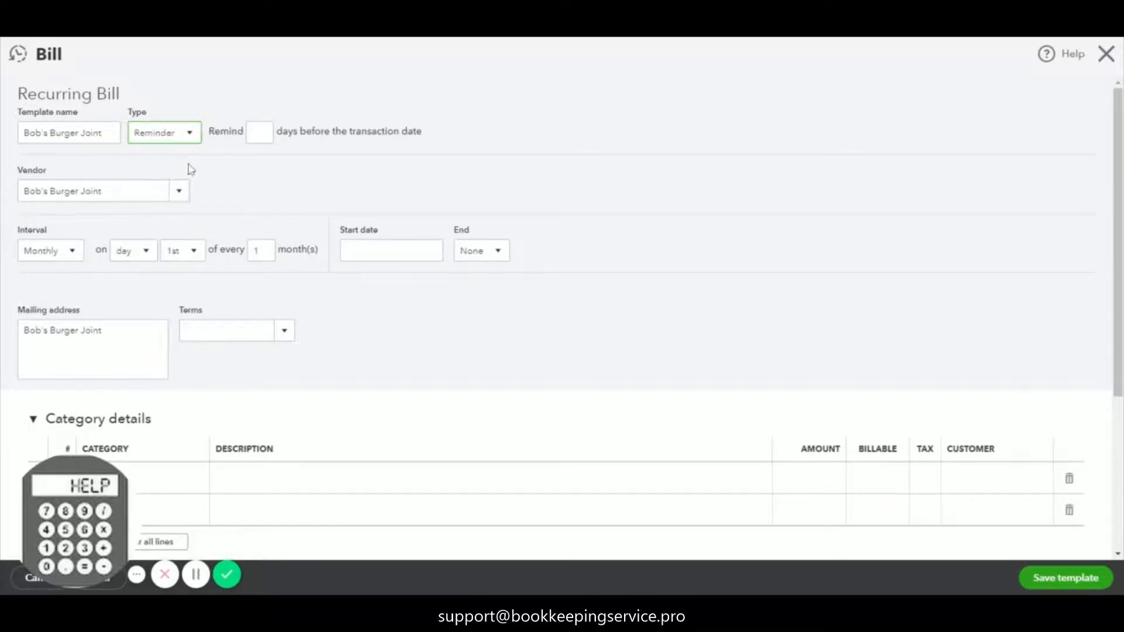
{"action": "left_click", "coordinate": [253, 133]}
{"action": "left_click", "coordinate": [253, 133]}
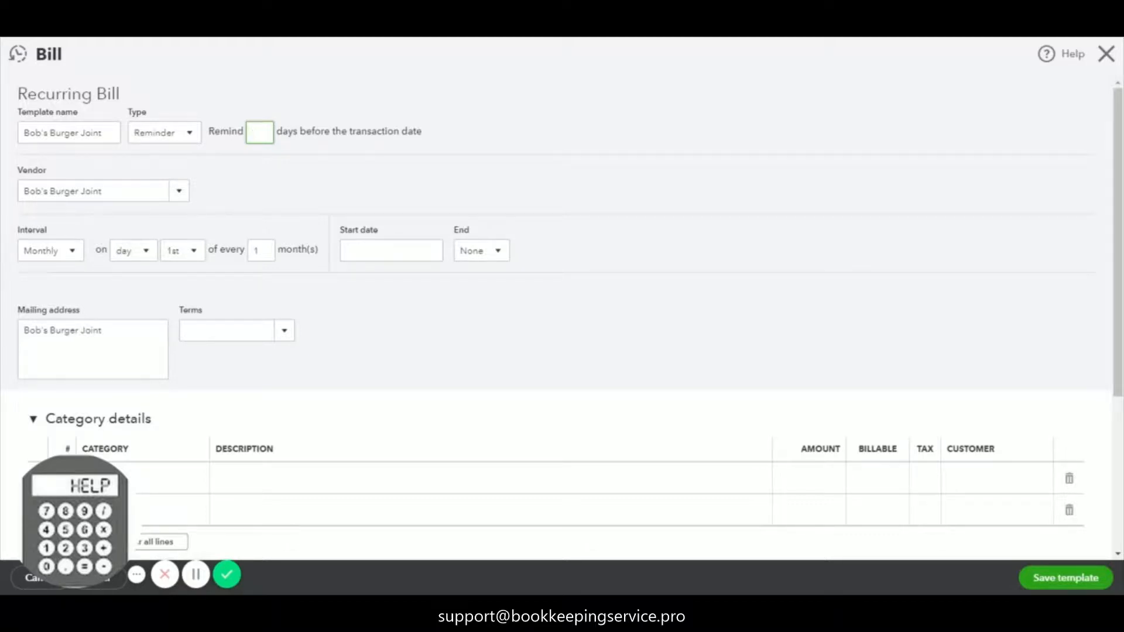
{"action": "left_click", "coordinate": [186, 136]}
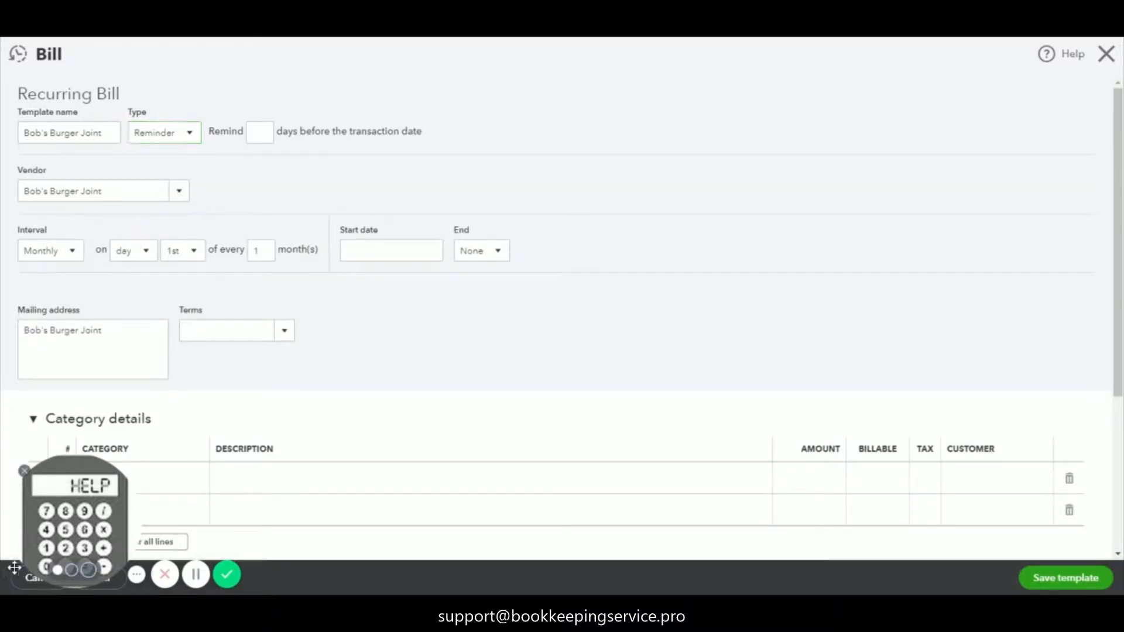
- Cancel the recurring template and close the Bob's Burger Joint bill without saving
{"action": "left_click_drag", "start_coordinate": [23, 574], "coordinate": [925, 485]}
{"action": "left_click", "coordinate": [41, 579]}
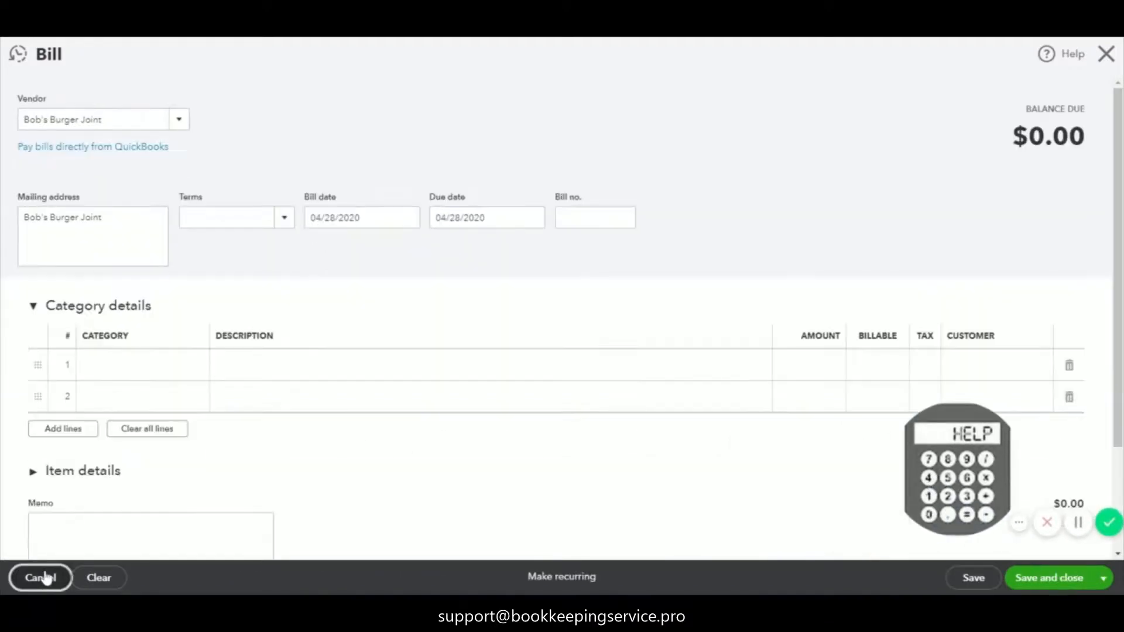
{"action": "left_click", "coordinate": [1104, 56]}
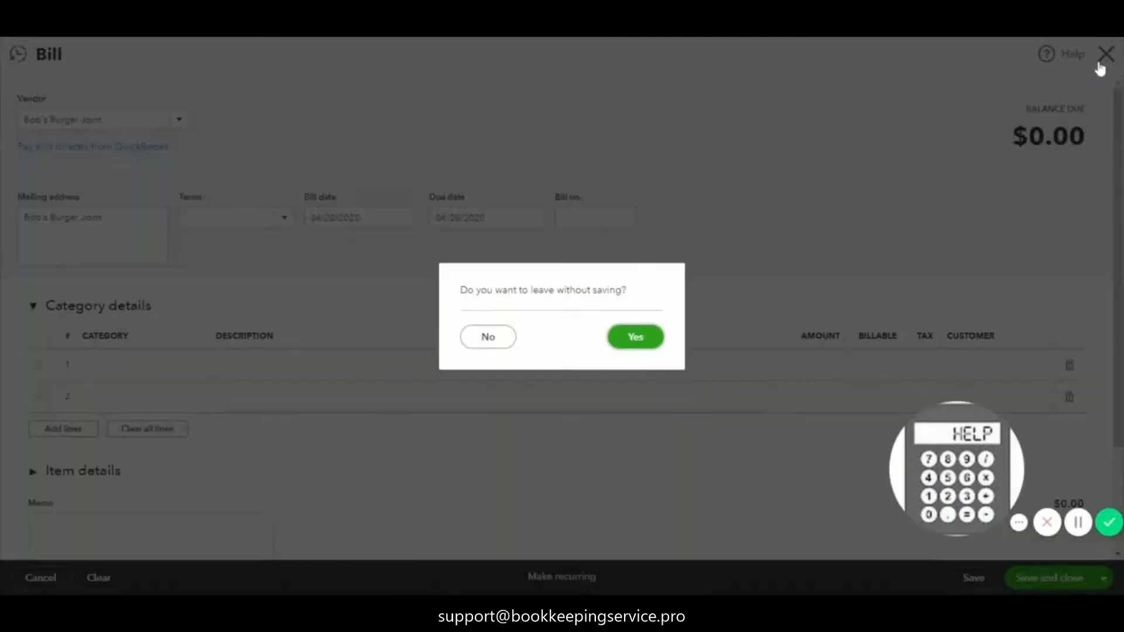
{"action": "left_click", "coordinate": [633, 339]}
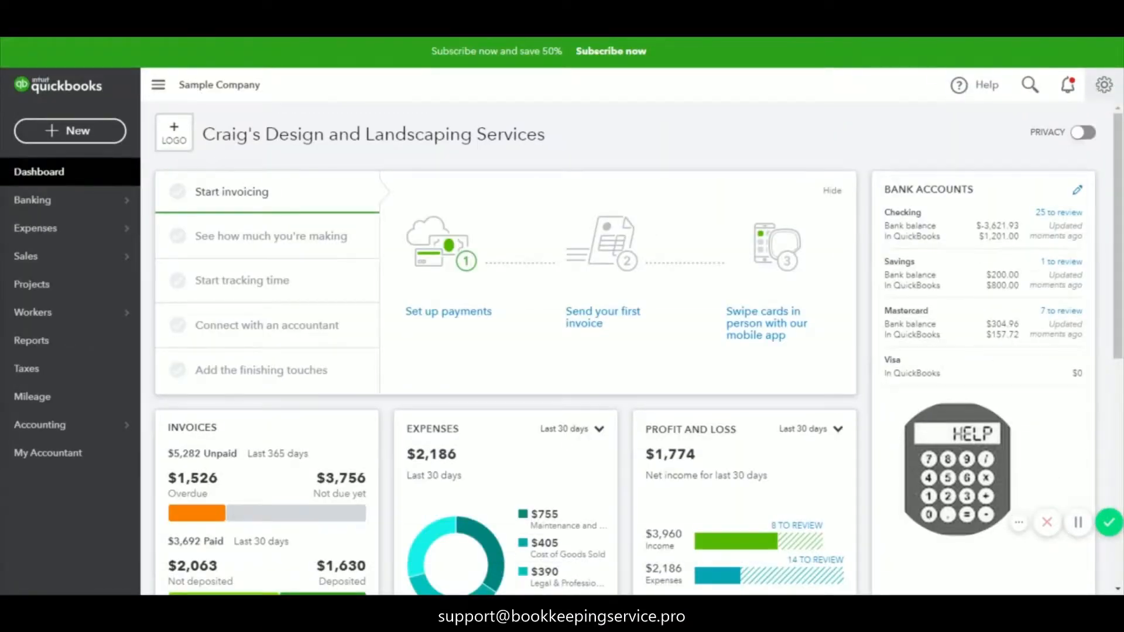
- Create a bill from the Monthly Building Lease template in the recurring transactions list, and save and close it
{"action": "left_click", "coordinate": [1100, 86]}
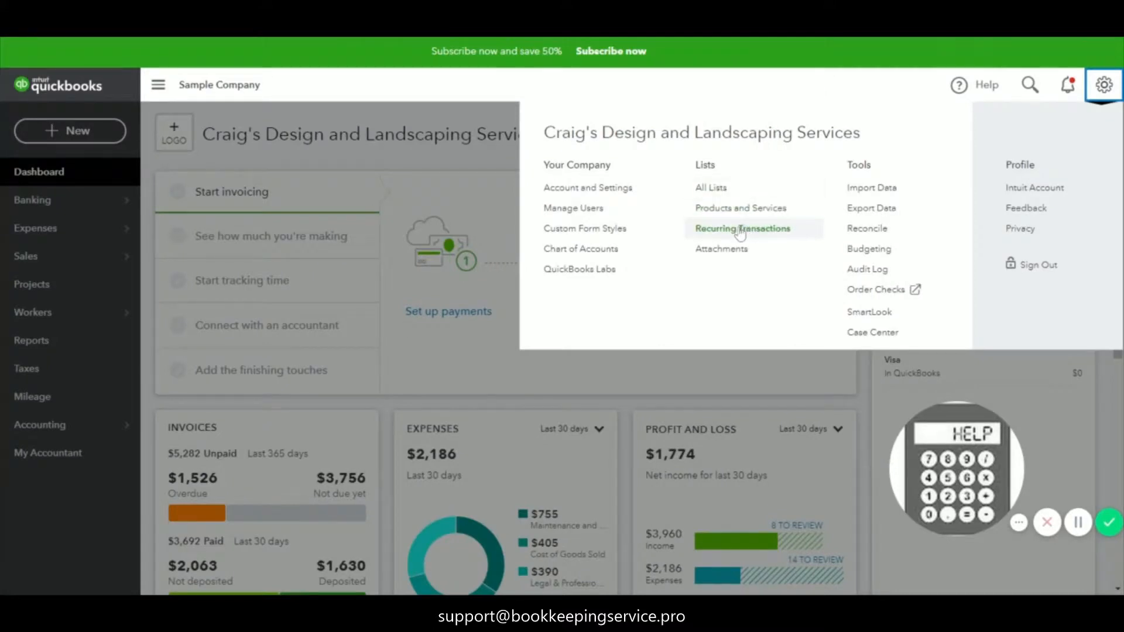
{"action": "left_click", "coordinate": [717, 229]}
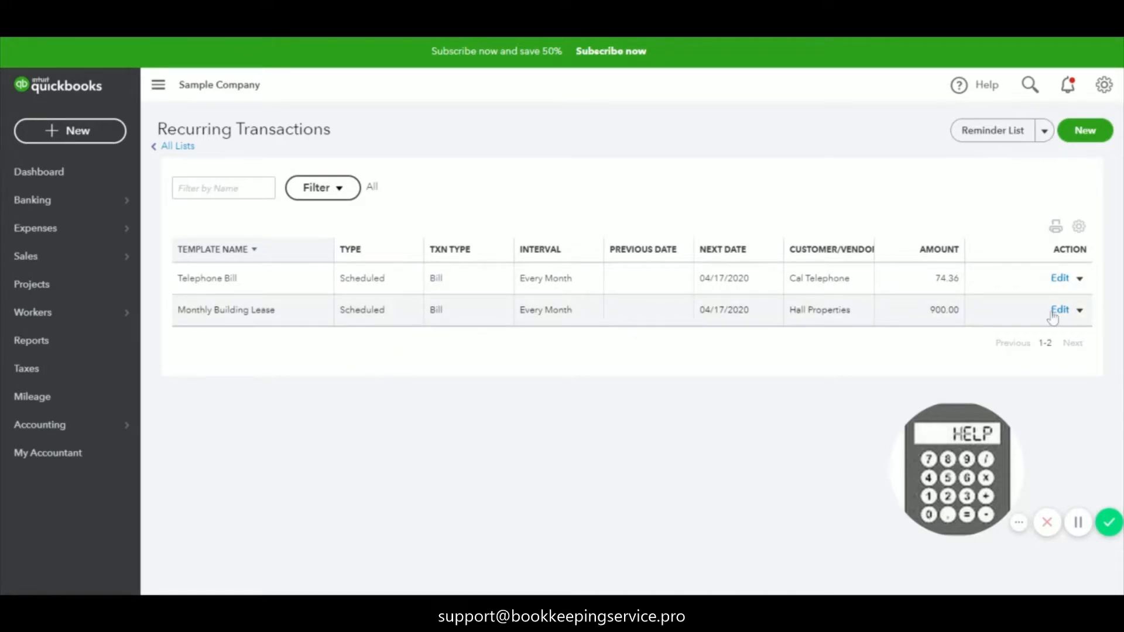
{"action": "left_click", "coordinate": [1079, 309]}
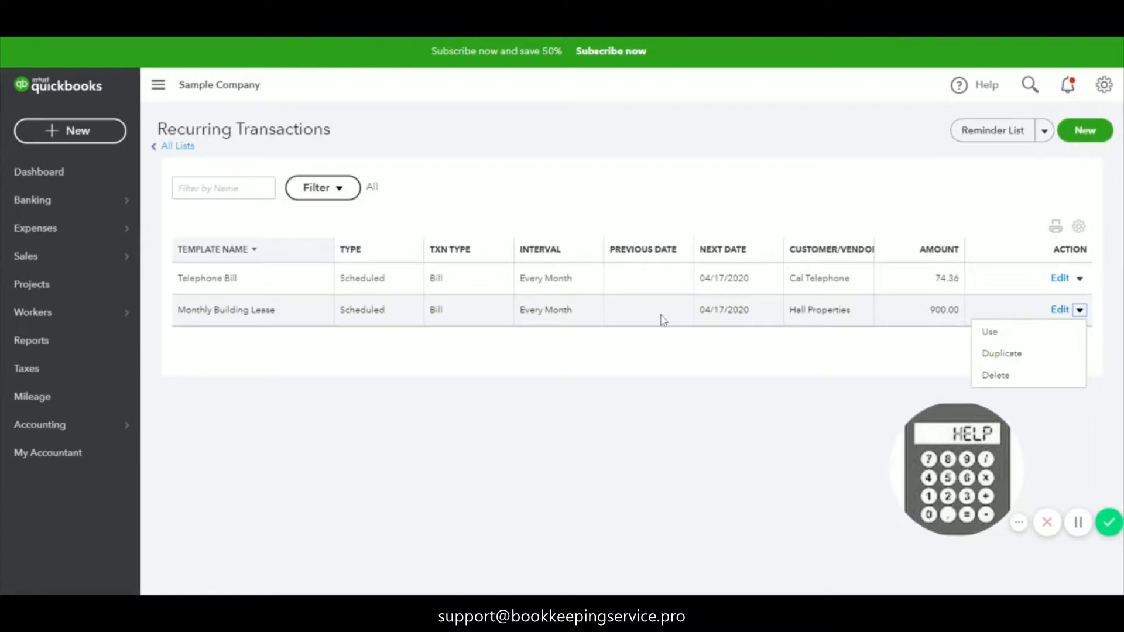
{"action": "left_click", "coordinate": [565, 345]}
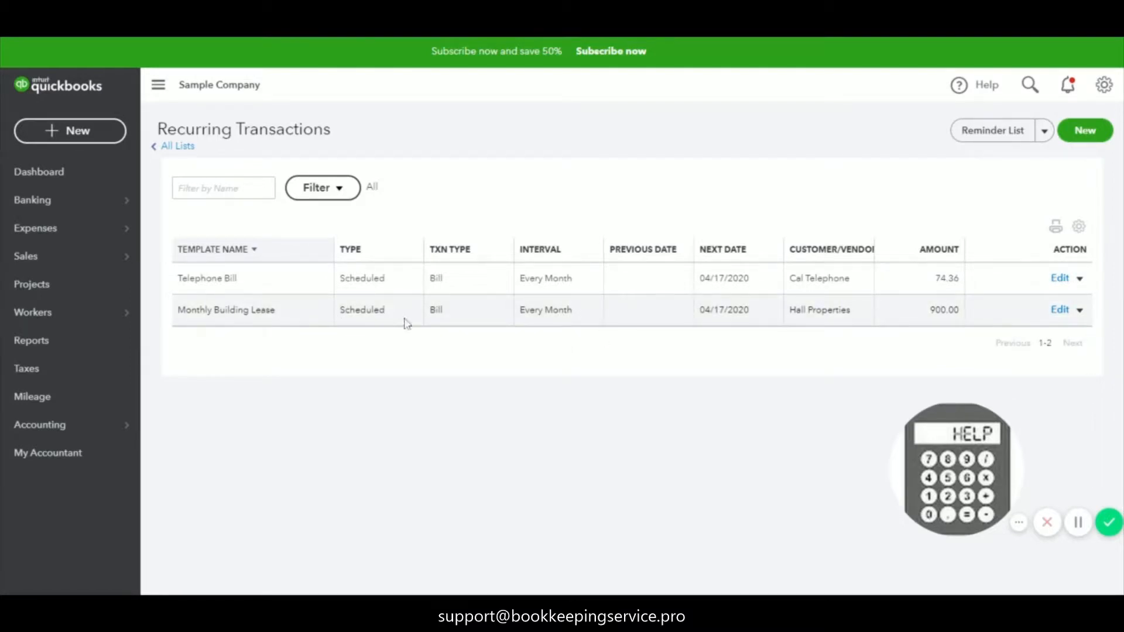
{"action": "left_click", "coordinate": [1080, 312]}
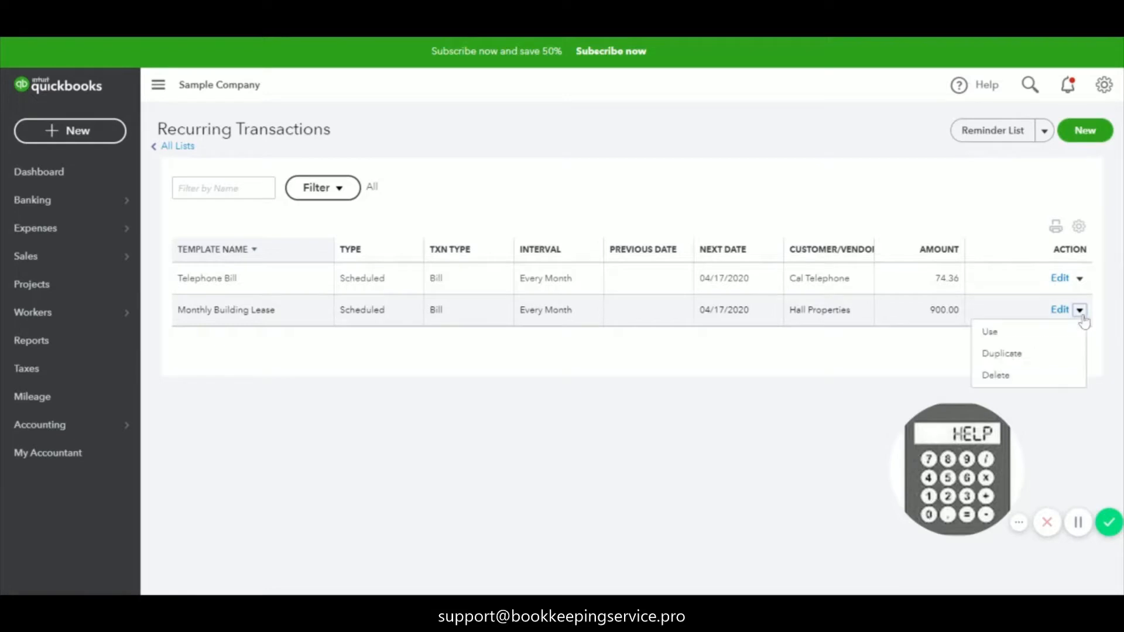
{"action": "left_click", "coordinate": [996, 338]}
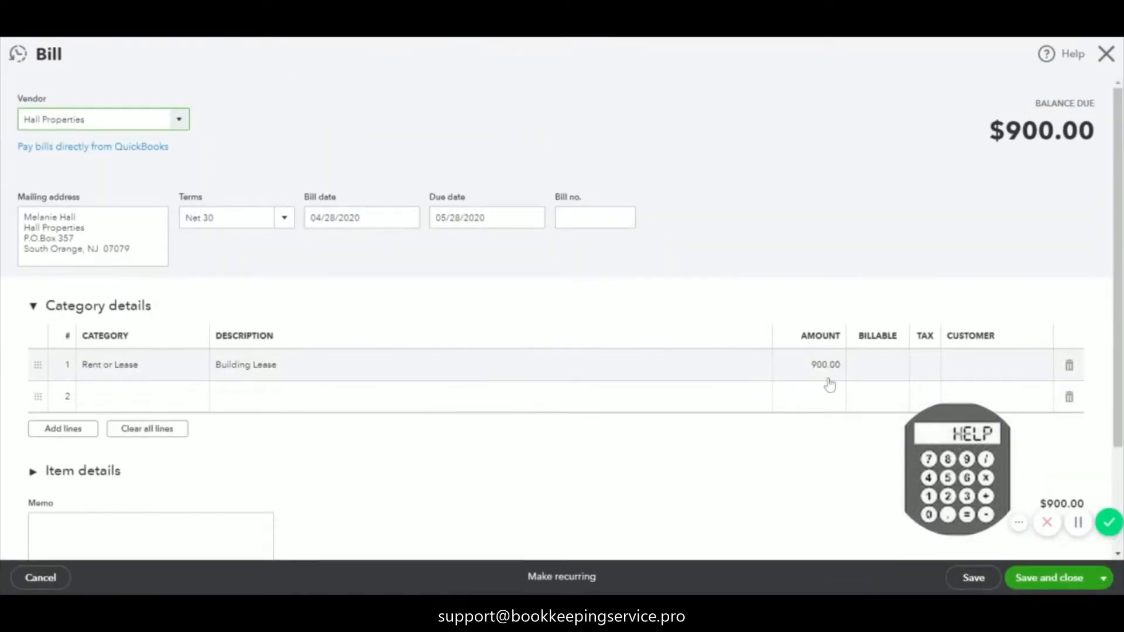
{"action": "left_click", "coordinate": [1023, 577]}
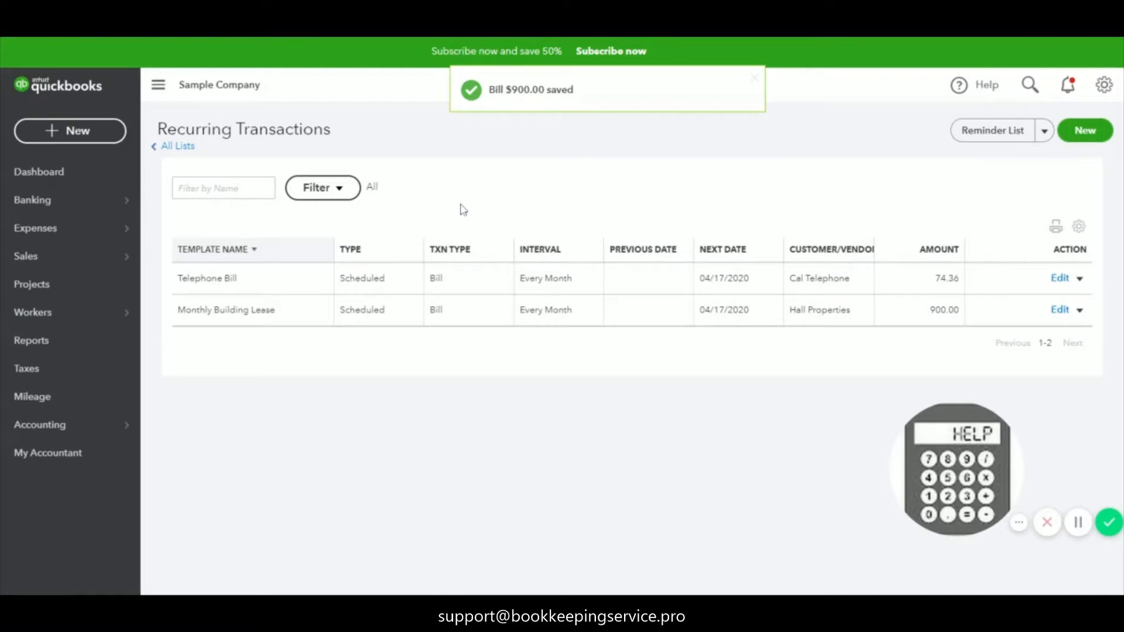
- Start a blank bill from the expense transactions list and close it without entering anything
{"action": "mouse_move", "coordinate": [96, 241]}
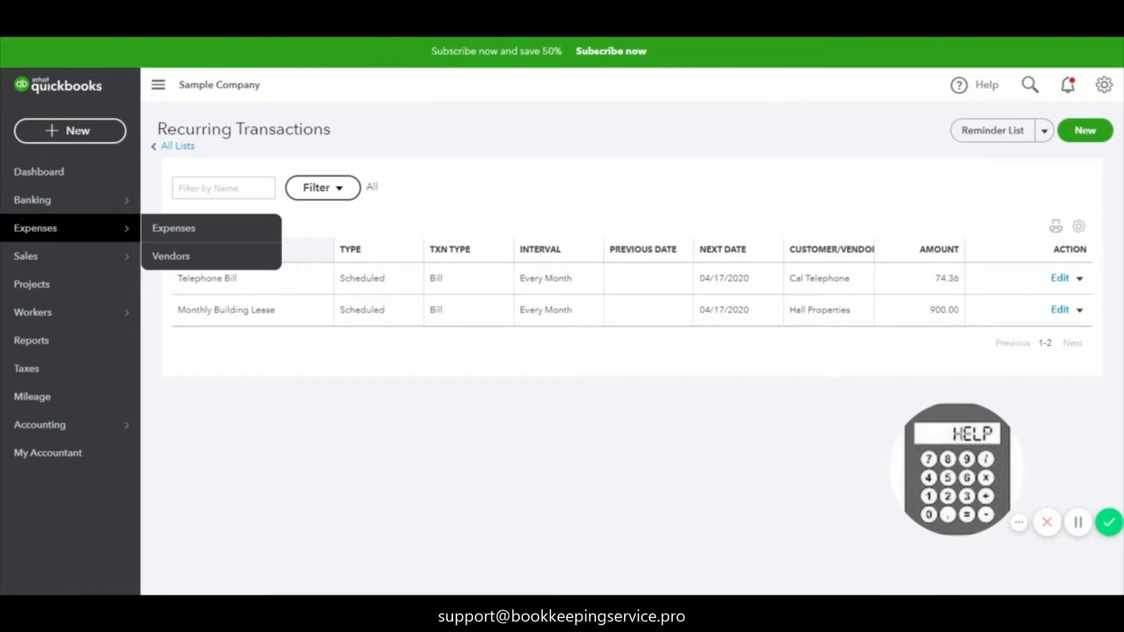
{"action": "left_click", "coordinate": [63, 233]}
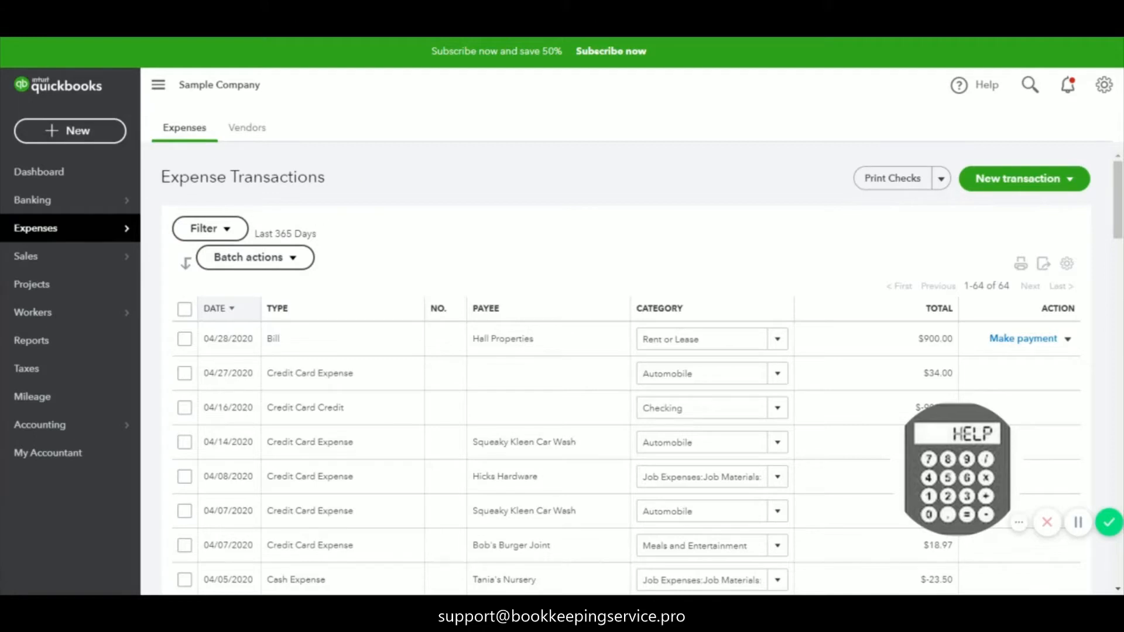
{"action": "left_click", "coordinate": [1030, 178]}
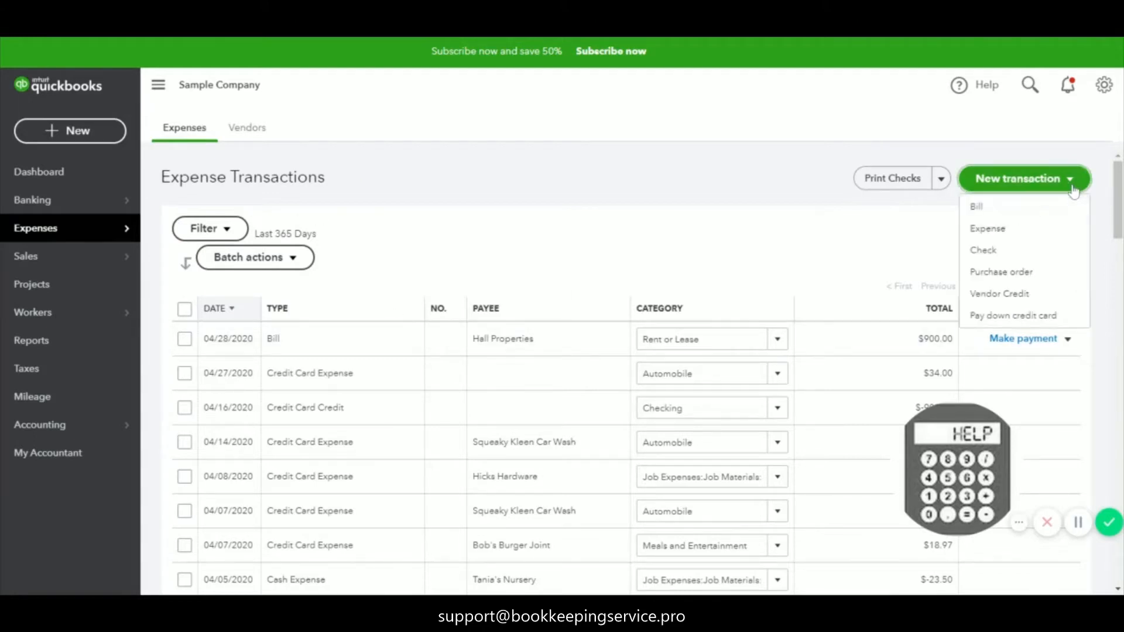
{"action": "left_click", "coordinate": [1010, 209]}
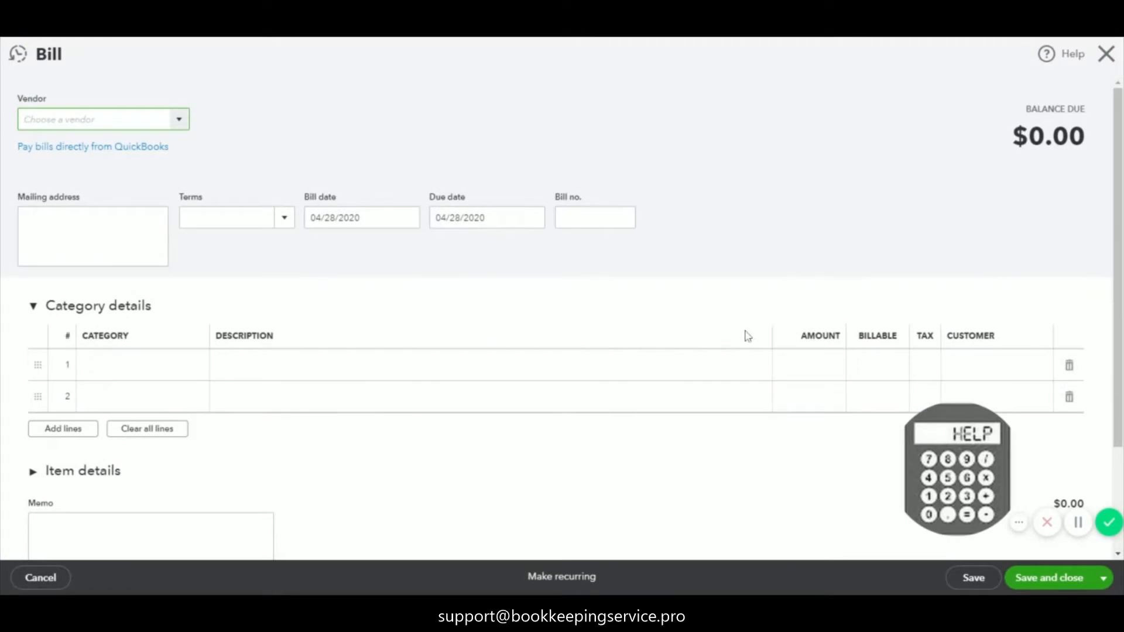
{"action": "left_click", "coordinate": [1103, 56]}
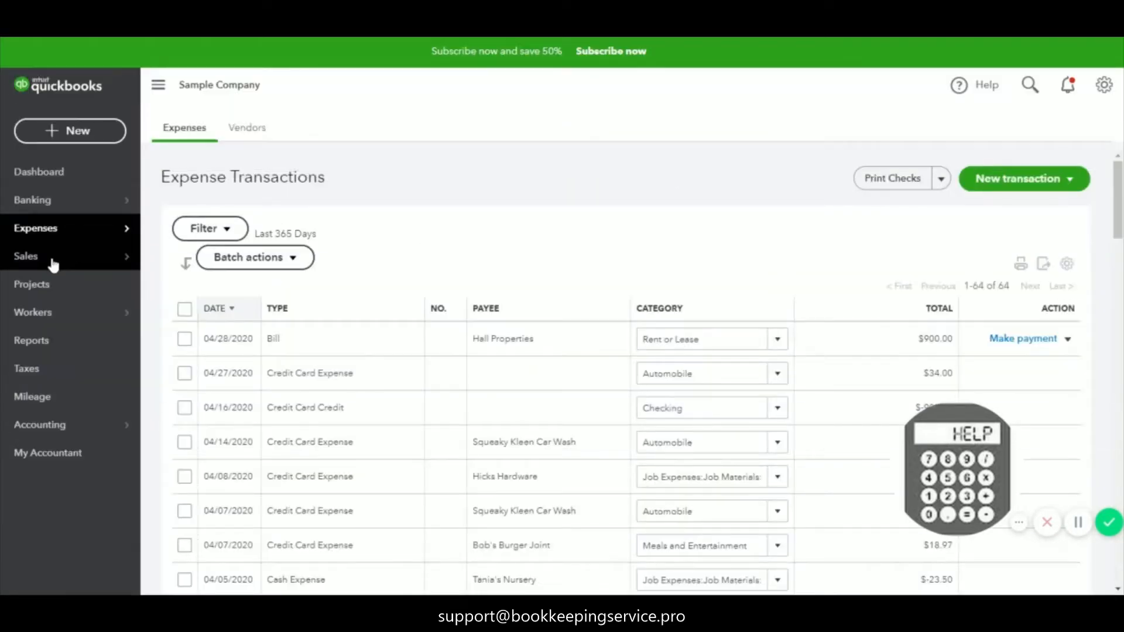
- Review the vendors list with its row actions and create a bill for Bob's Burger Joint from there
{"action": "left_click", "coordinate": [184, 258]}
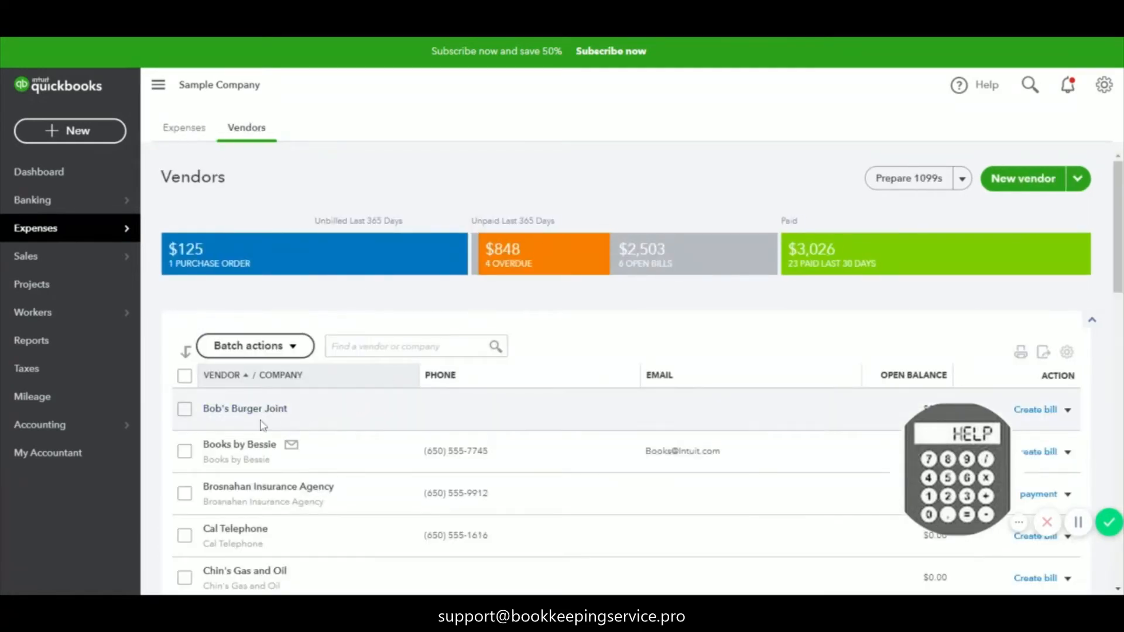
{"action": "left_click_drag", "start_coordinate": [992, 519], "coordinate": [132, 555]}
{"action": "left_click", "coordinate": [619, 336]}
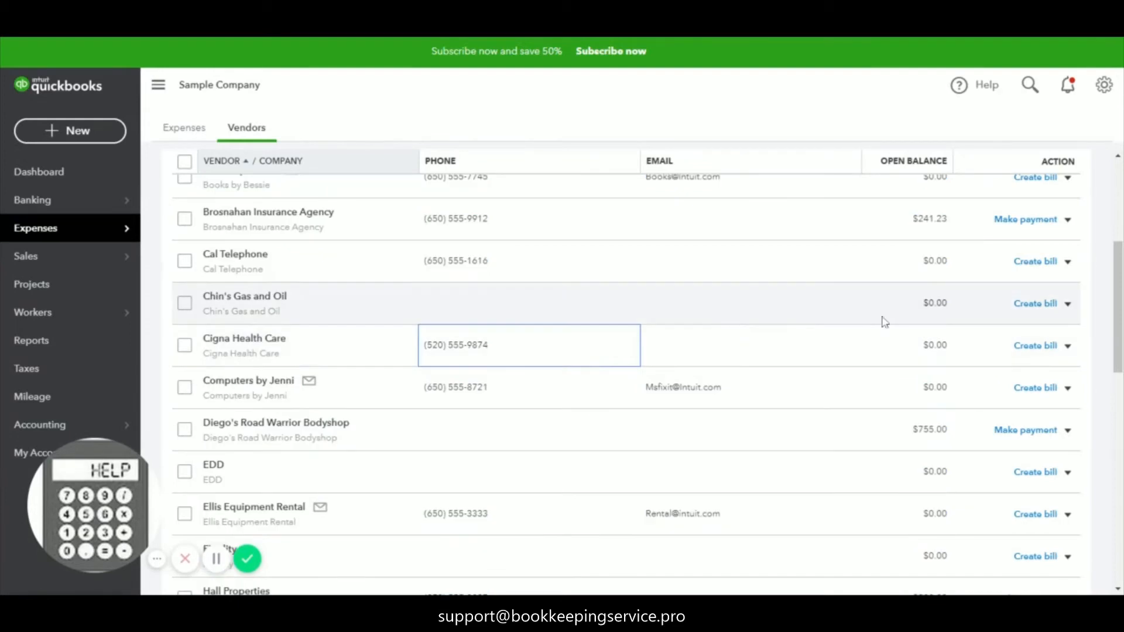
{"action": "scroll", "coordinate": [1118, 323], "scroll_direction": "up", "scroll_amount": 5}
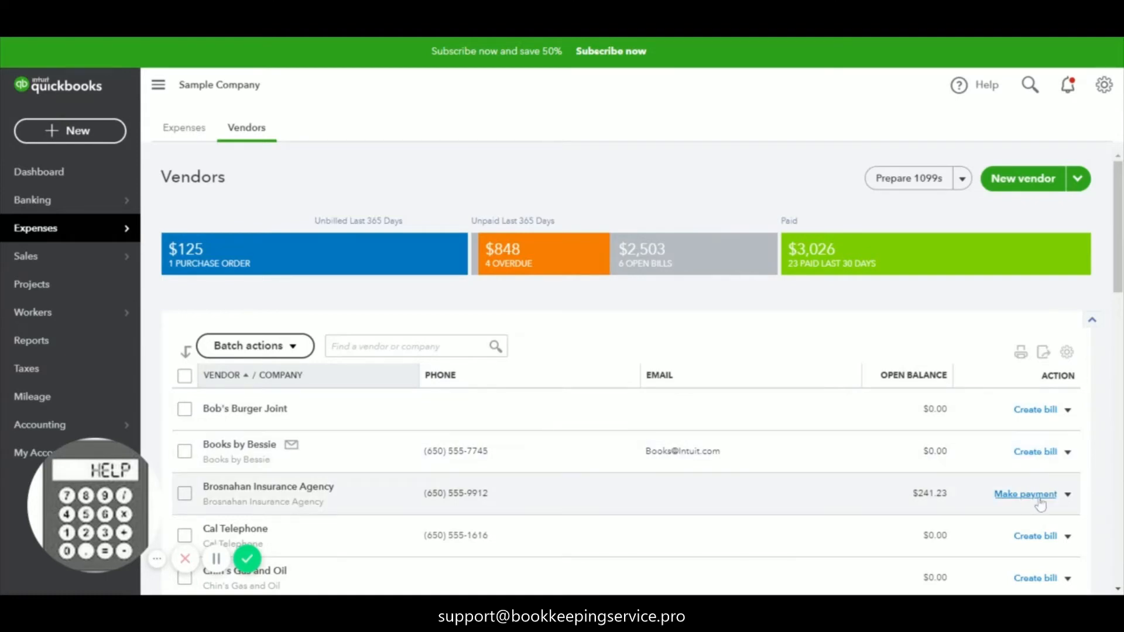
{"action": "left_click", "coordinate": [1068, 496]}
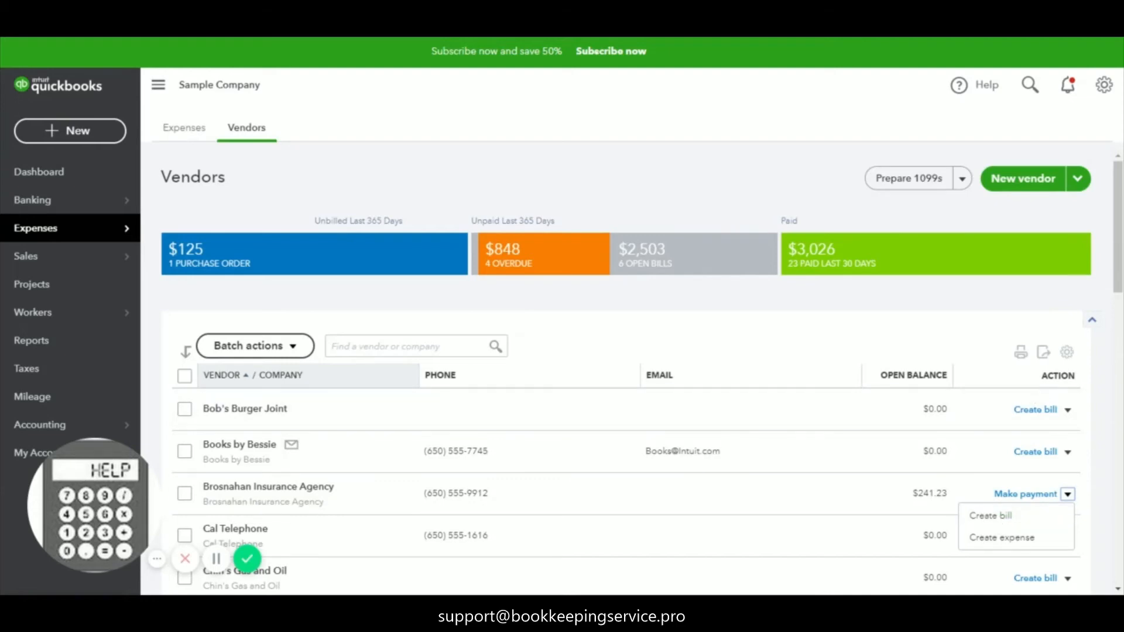
{"action": "left_click", "coordinate": [1042, 412]}
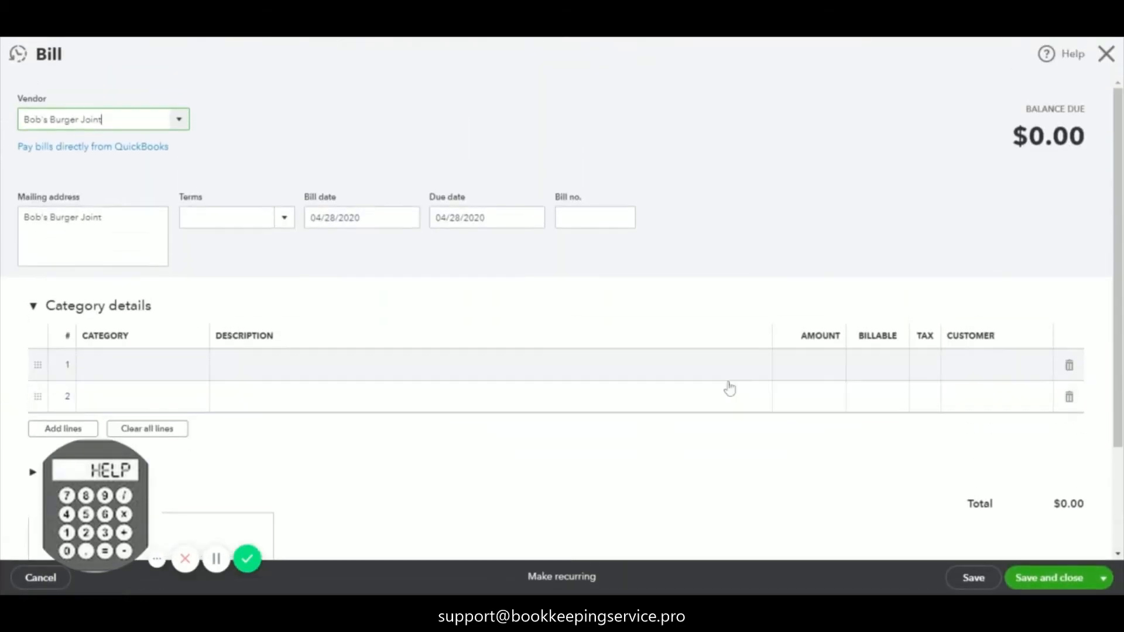